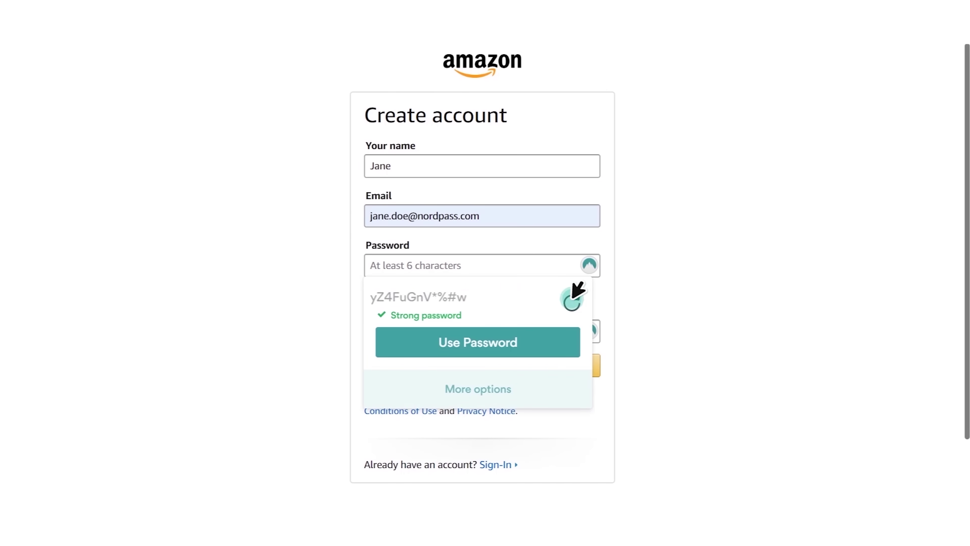
# Use the generated strong password and save the Amazon login in the Shopping folder
pyautogui.click(566, 332)
pyautogui.click(805, 231)
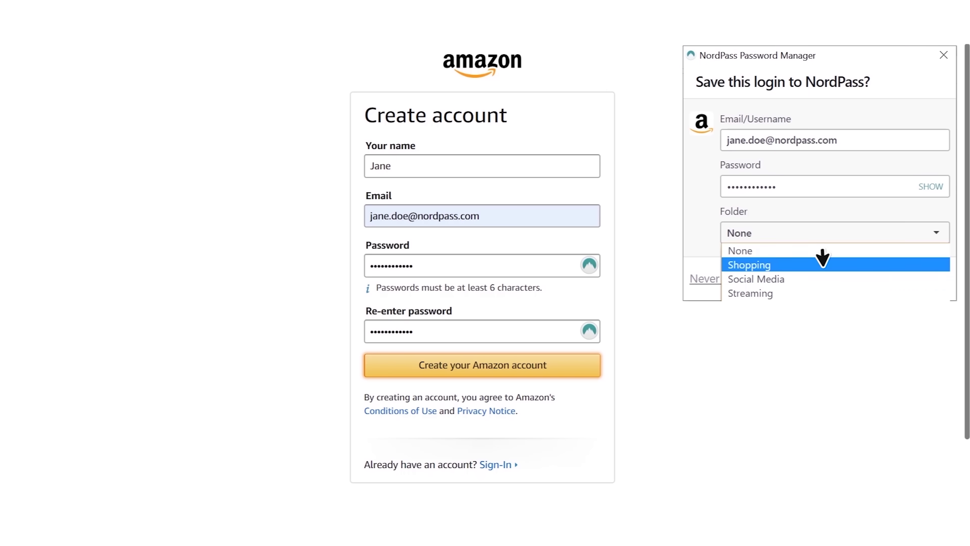
pyautogui.click(818, 263)
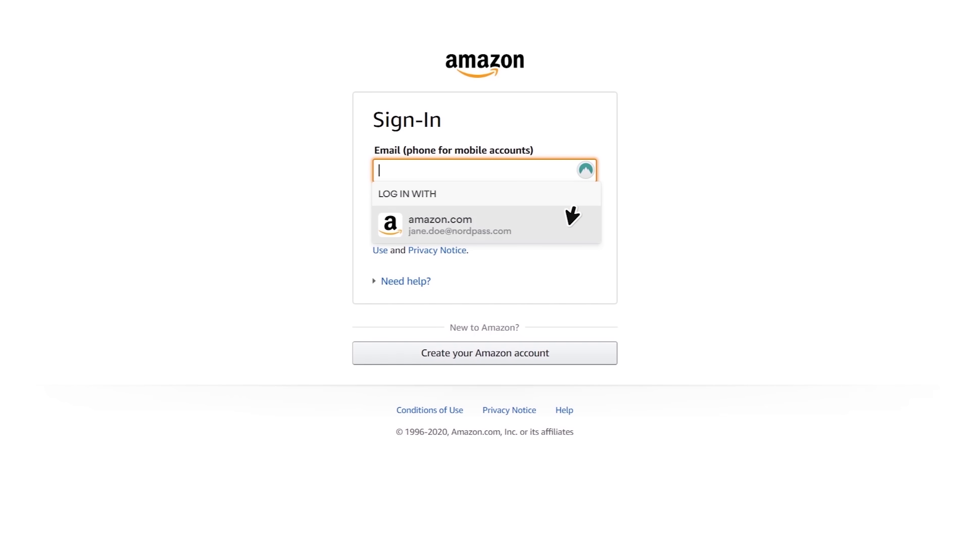
# Fill the stored Amazon password from NordPass at sign-in and enter the captcha
pyautogui.click(541, 207)
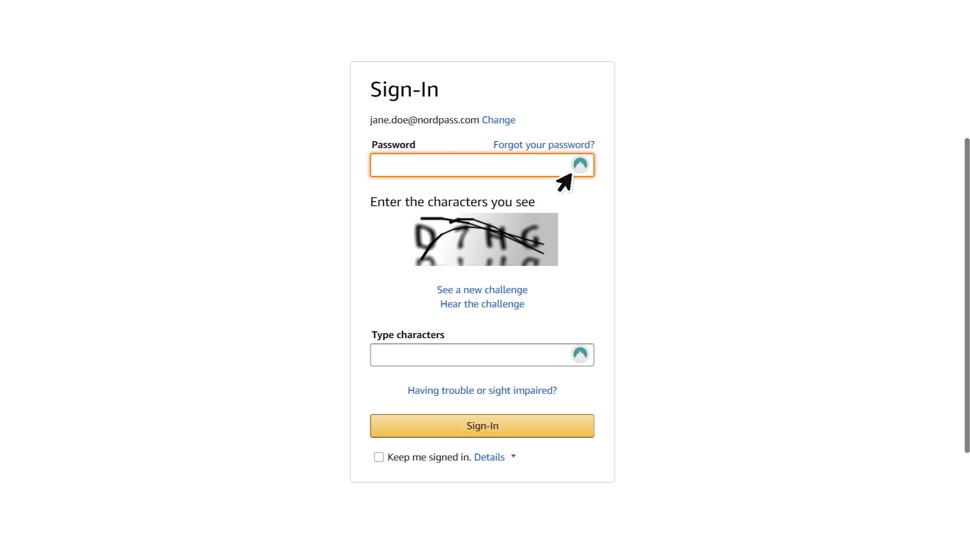
pyautogui.click(576, 166)
pyautogui.click(540, 211)
pyautogui.write('WQDTHG')
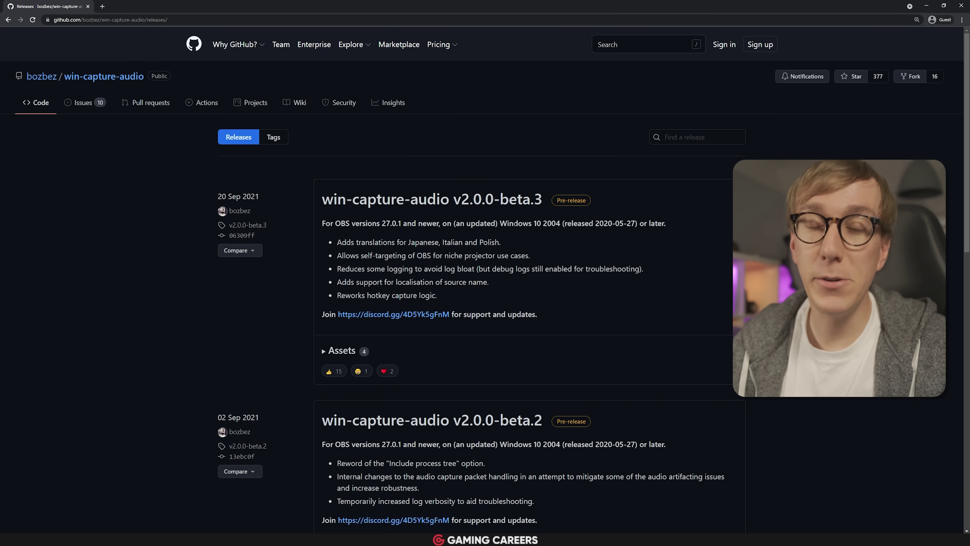
# Expand the Assets under the v2.0.0-beta.3 release to show its four download files
pyautogui.moveTo(539, 207); pyautogui.dragTo(507, 208)
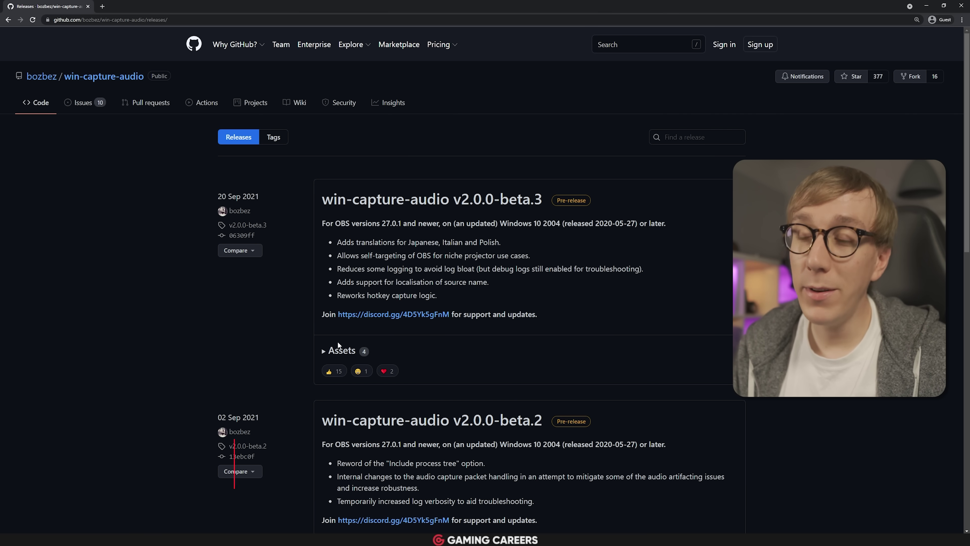
pyautogui.click(325, 350)
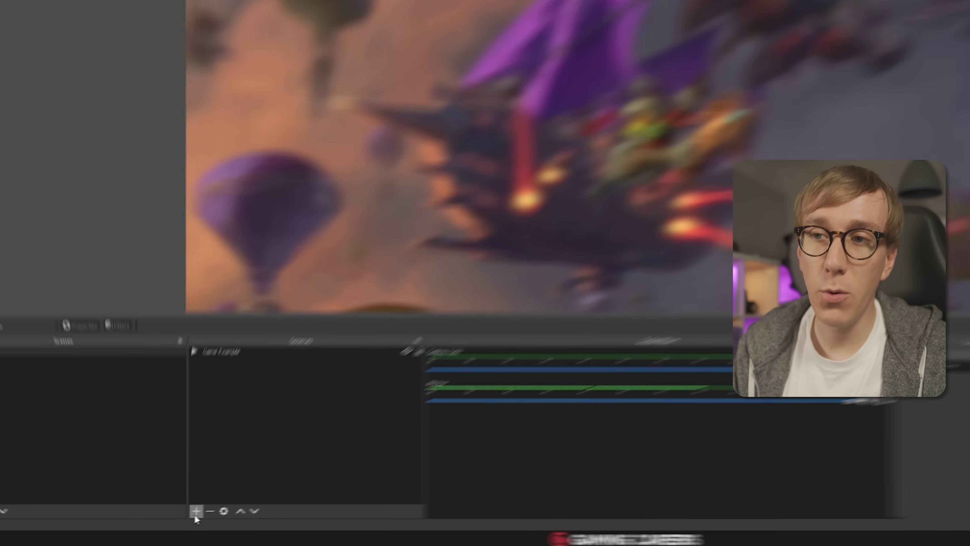
# In audio settings, disable Desktop Audio and set Mic/Auxiliary Audio to Mic In (Elgato Wave:XLR)
pyautogui.click(196, 514)
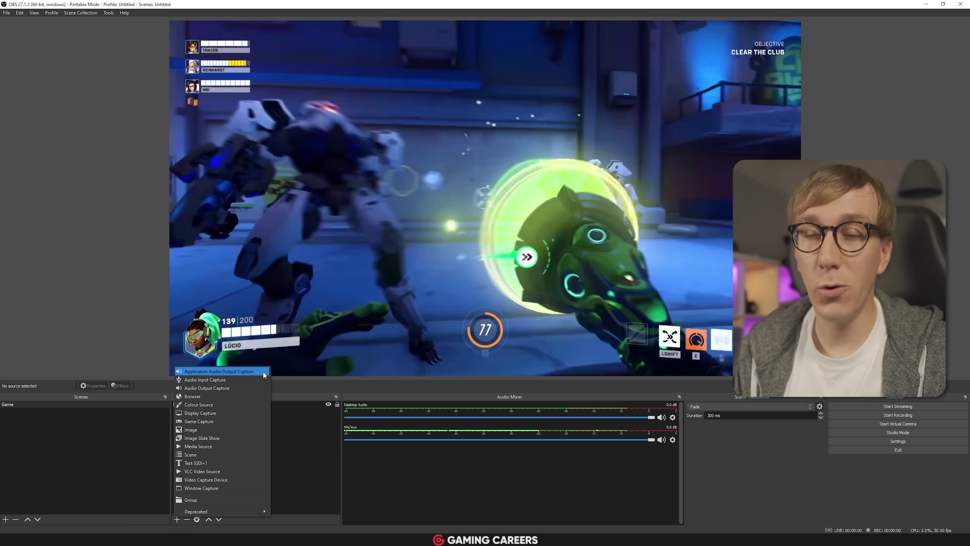
pyautogui.click(296, 427)
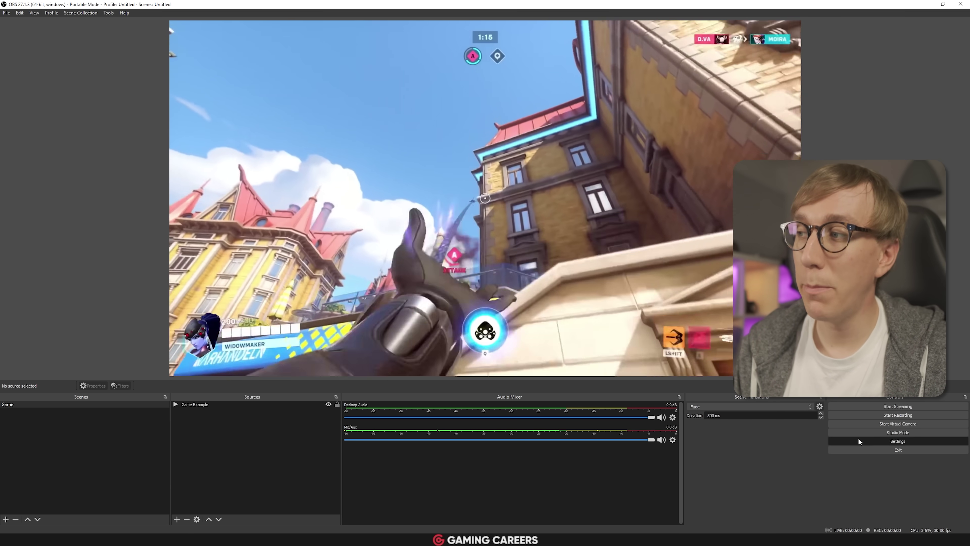
pyautogui.click(898, 441)
pyautogui.click(325, 199)
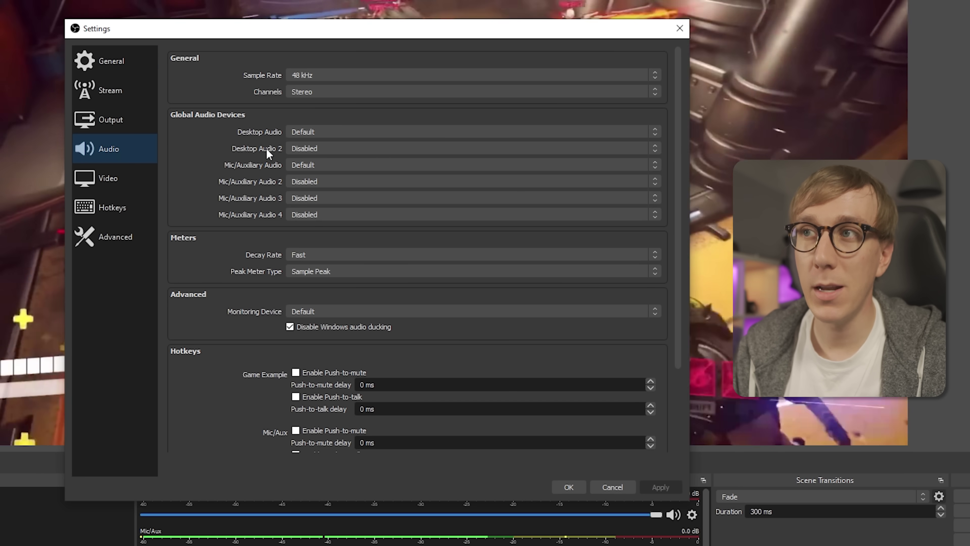
pyautogui.click(321, 132)
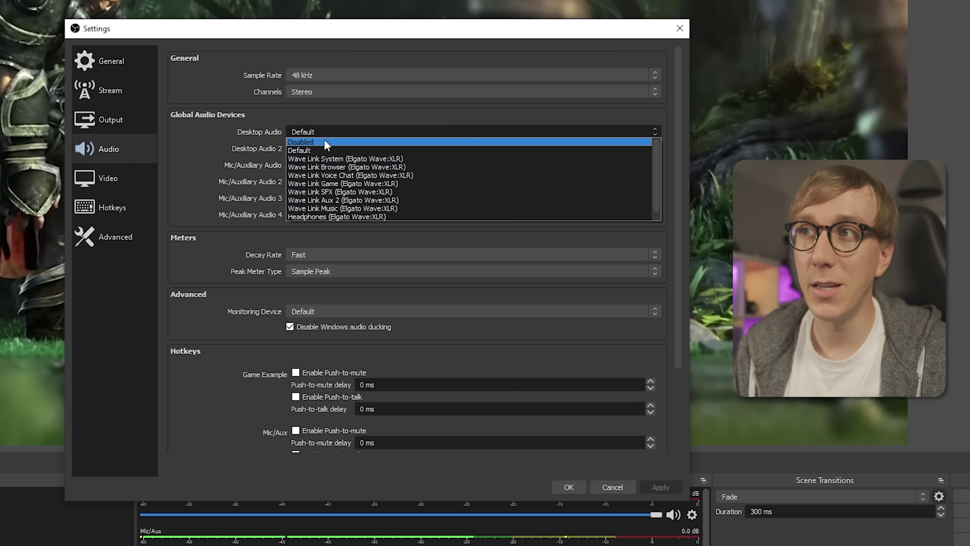
pyautogui.click(344, 141)
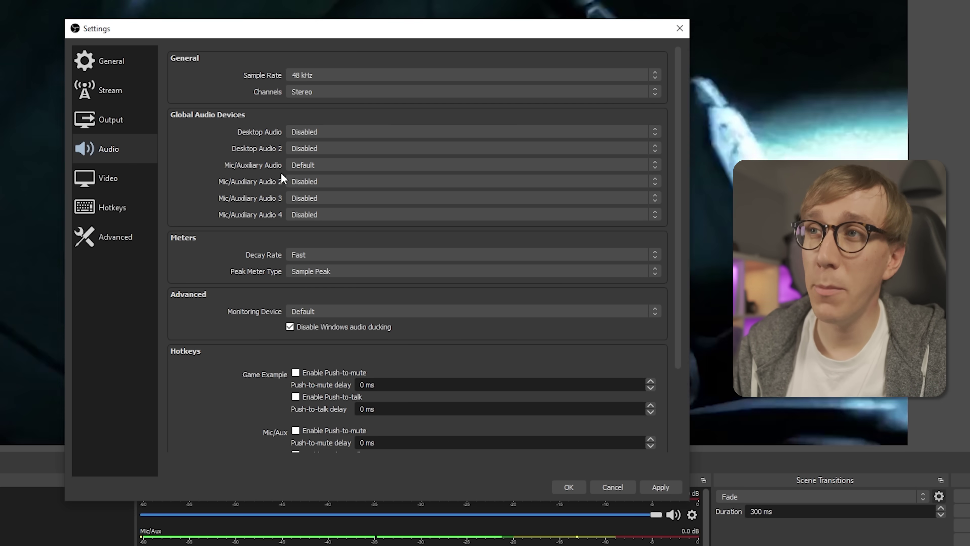
pyautogui.click(323, 165)
pyautogui.click(337, 216)
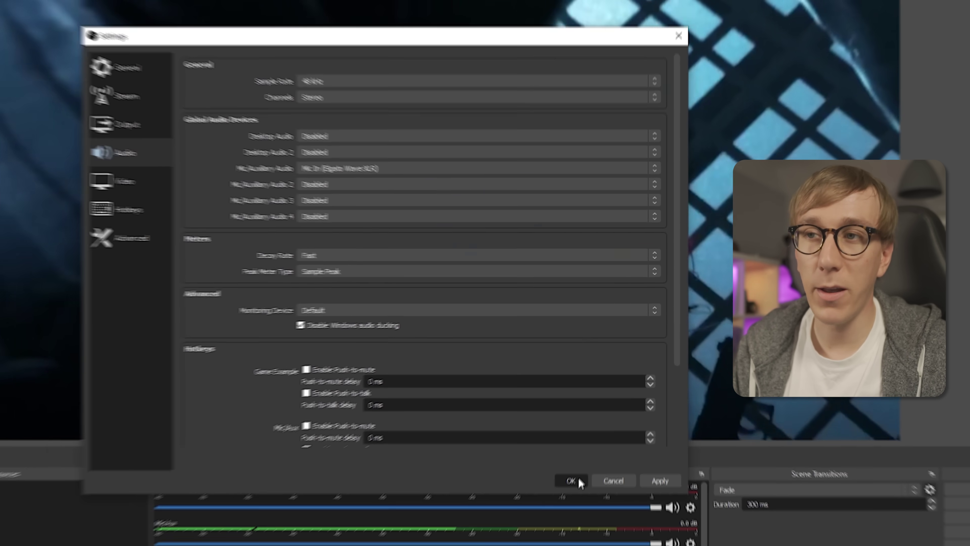
pyautogui.click(579, 478)
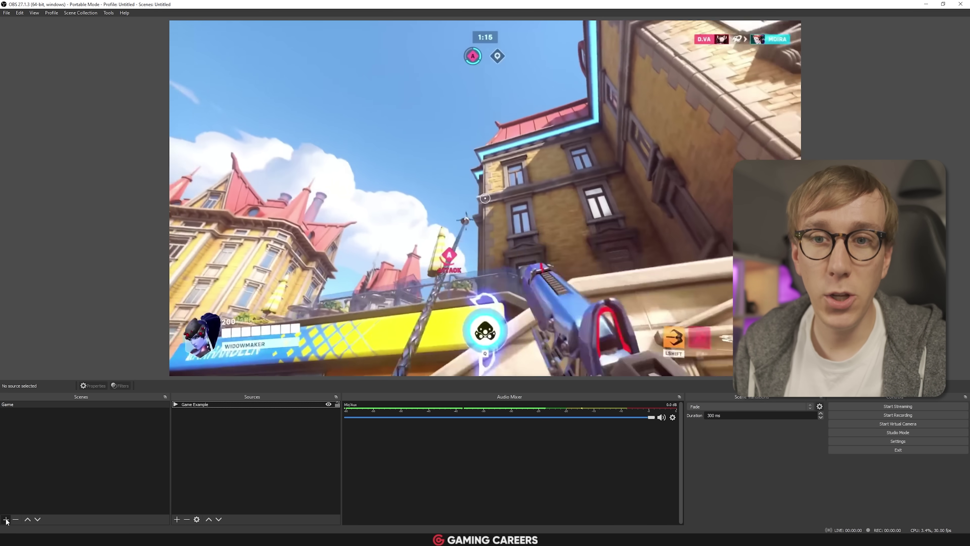
# Add a new scene named '[NS] Audio Sources'
pyautogui.click(6, 519)
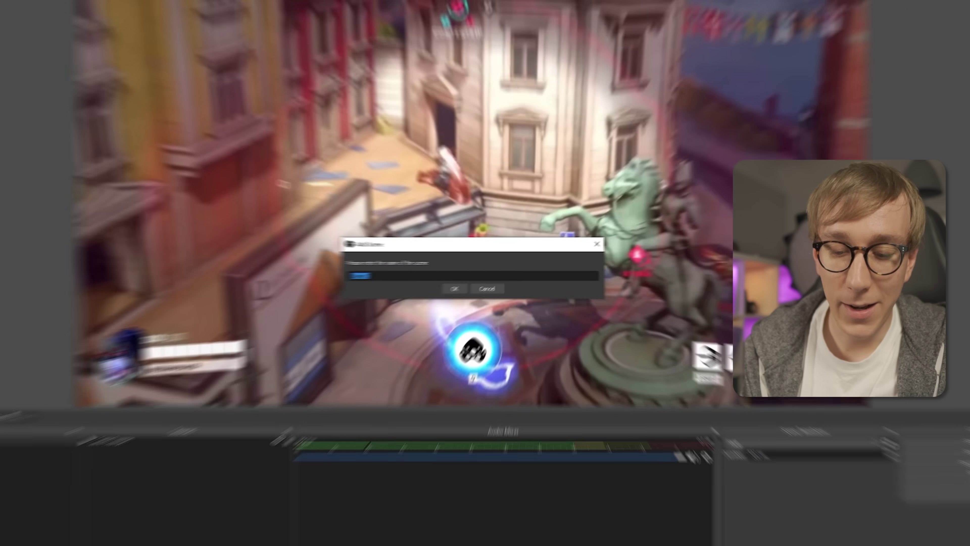
pyautogui.write('[NS] ')
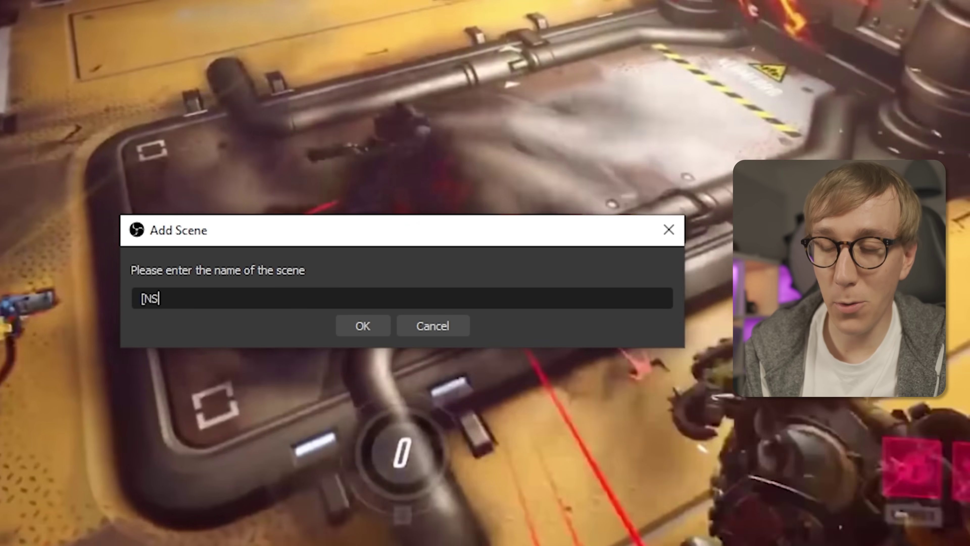
pyautogui.write('Audio Sources')
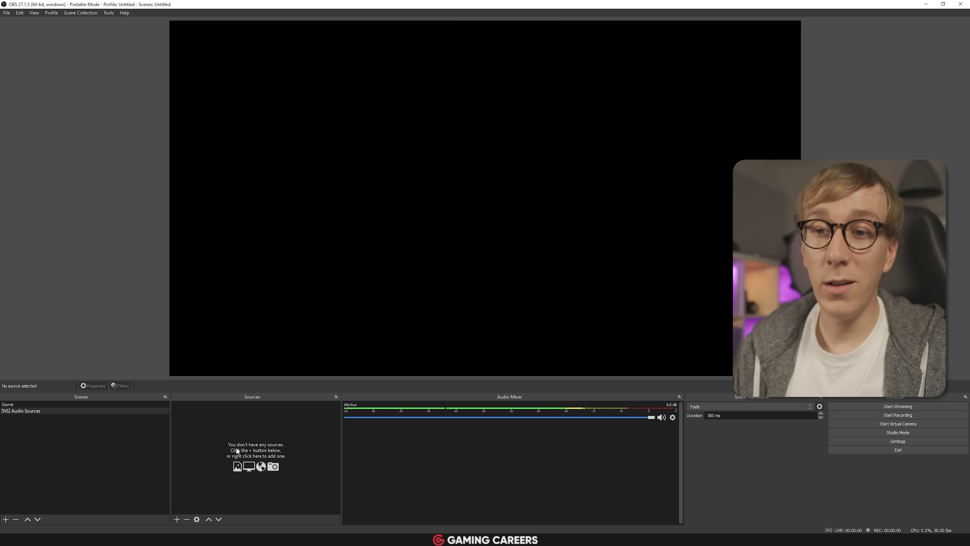
# Add an Application Audio Capture source named Music that captures the Spotify window
pyautogui.hotkey('alt', 'Tab')
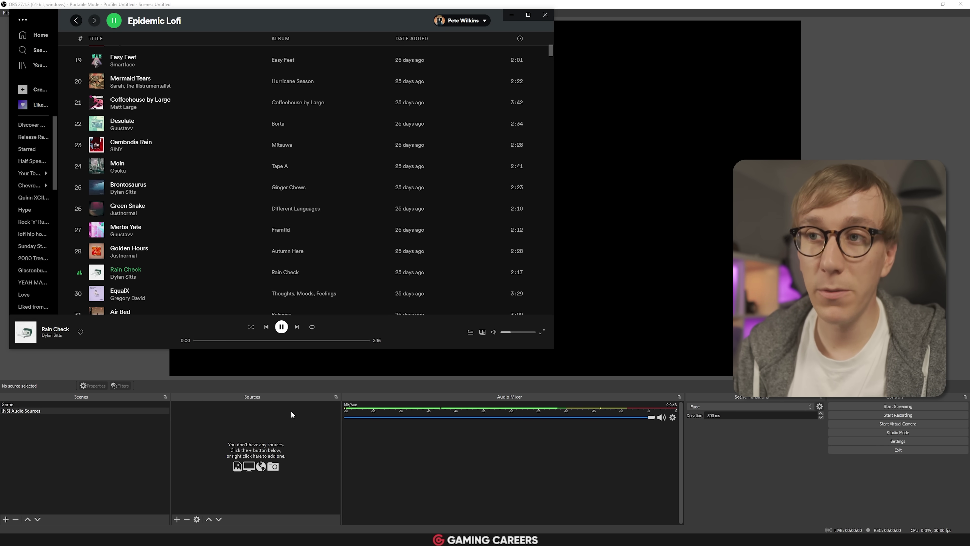
pyautogui.click(266, 441)
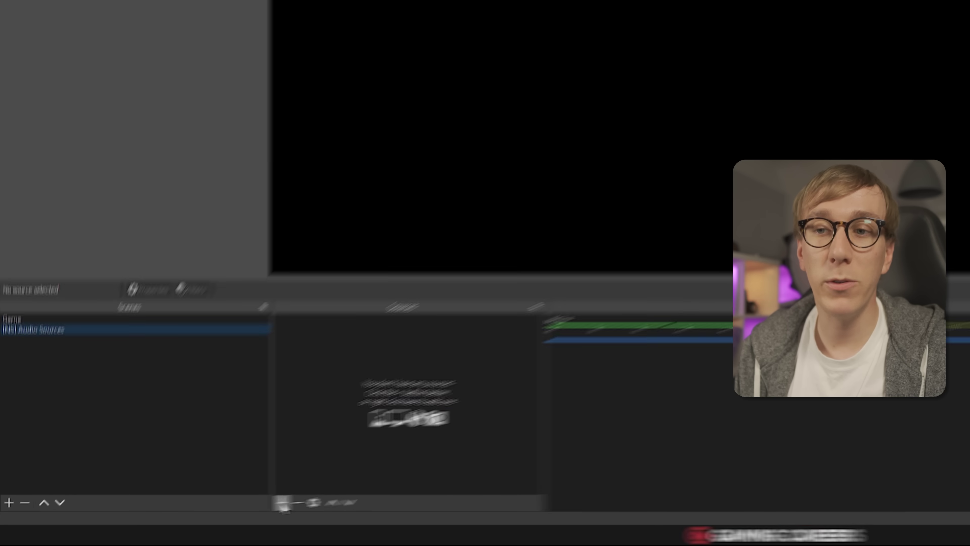
pyautogui.click(177, 519)
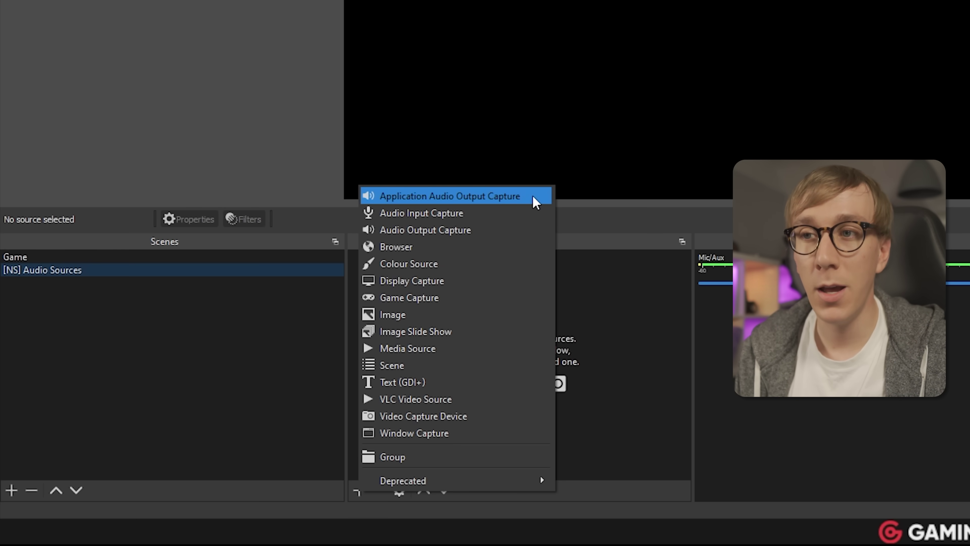
pyautogui.click(450, 196)
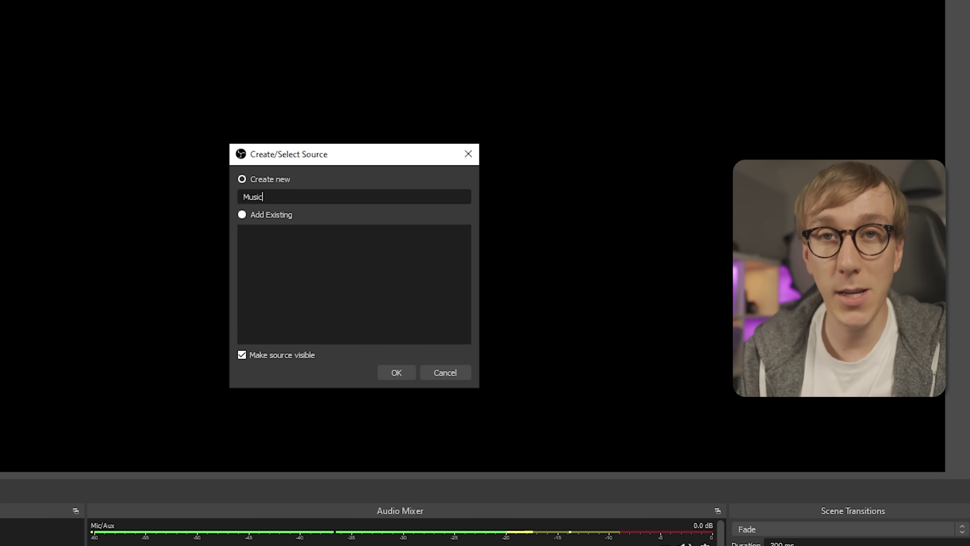
pyautogui.click(395, 371)
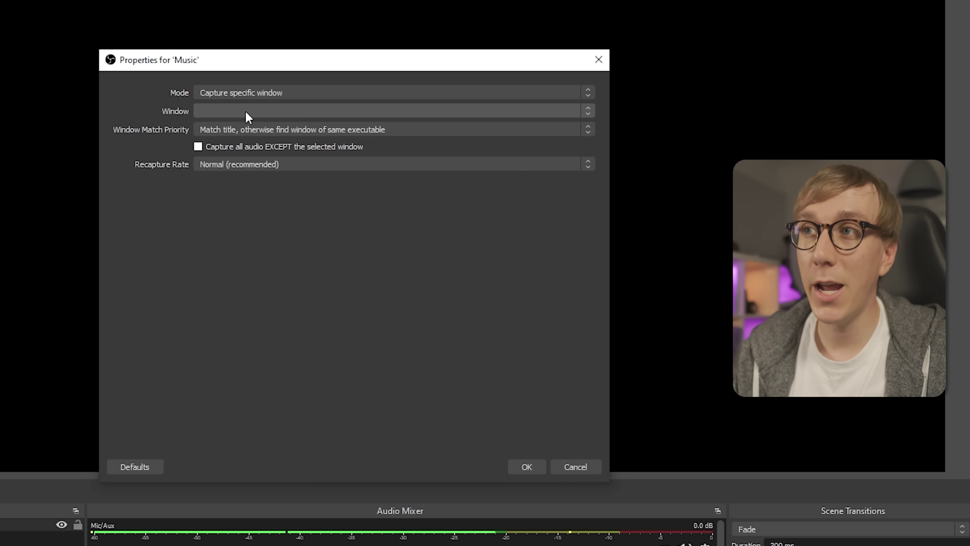
pyautogui.click(252, 112)
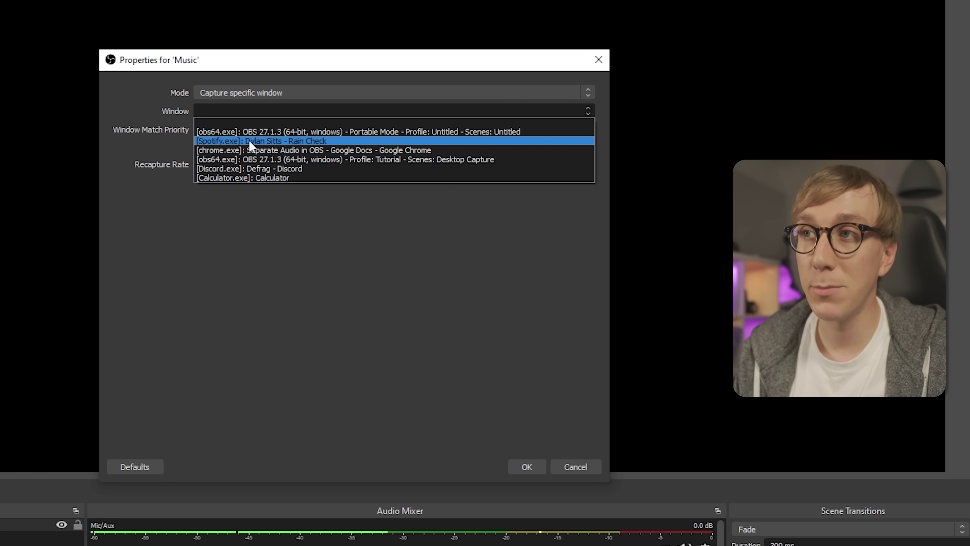
pyautogui.click(329, 141)
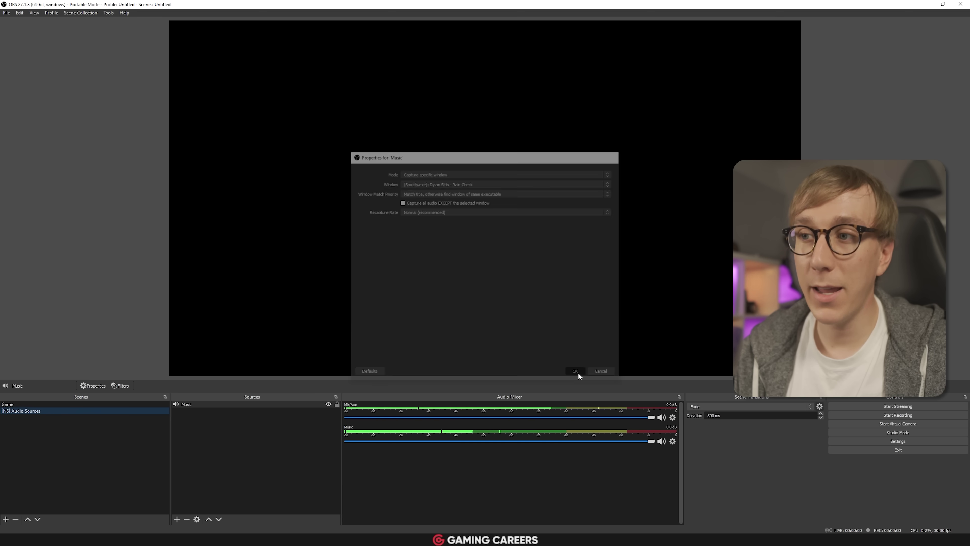
pyautogui.click(529, 467)
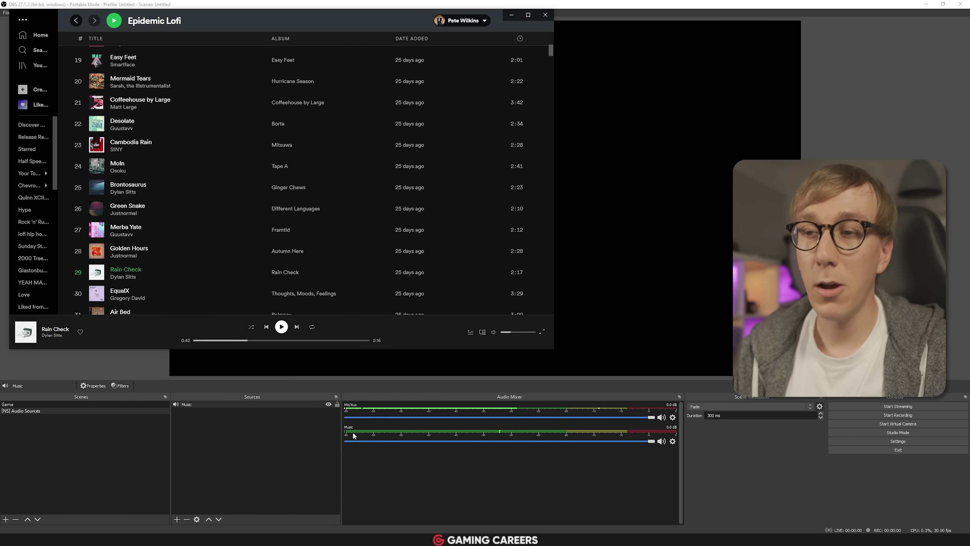
# Add Discord and Browser (Chrome) application audio sources, then switch to the Game scene
pyautogui.click(391, 465)
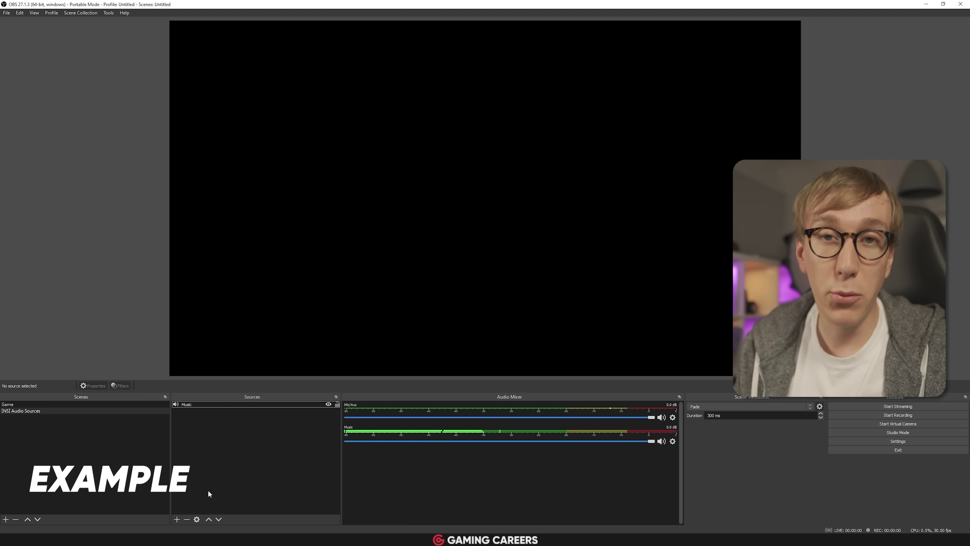
pyautogui.click(177, 518)
pyautogui.click(202, 497)
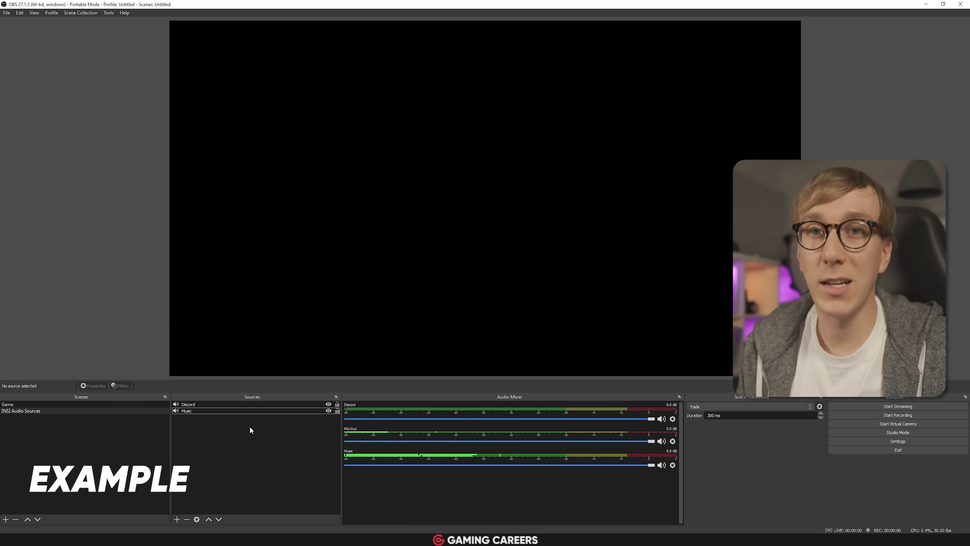
pyautogui.click(177, 518)
pyautogui.click(202, 497)
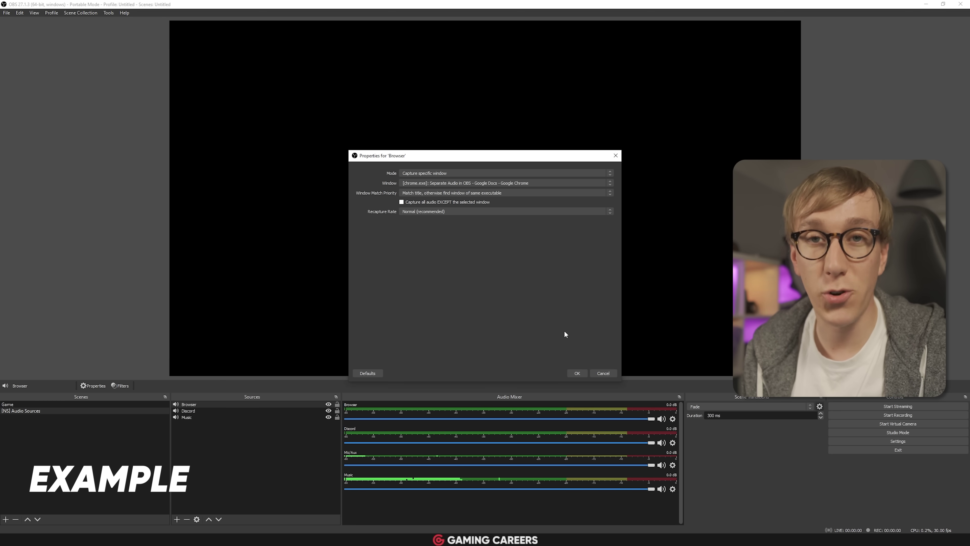
pyautogui.click(577, 373)
pyautogui.click(232, 438)
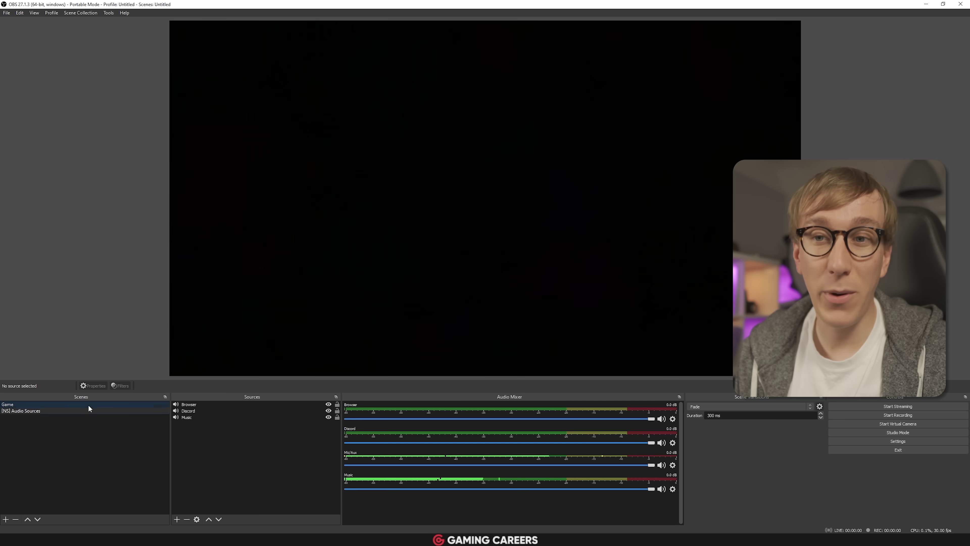
pyautogui.click(88, 405)
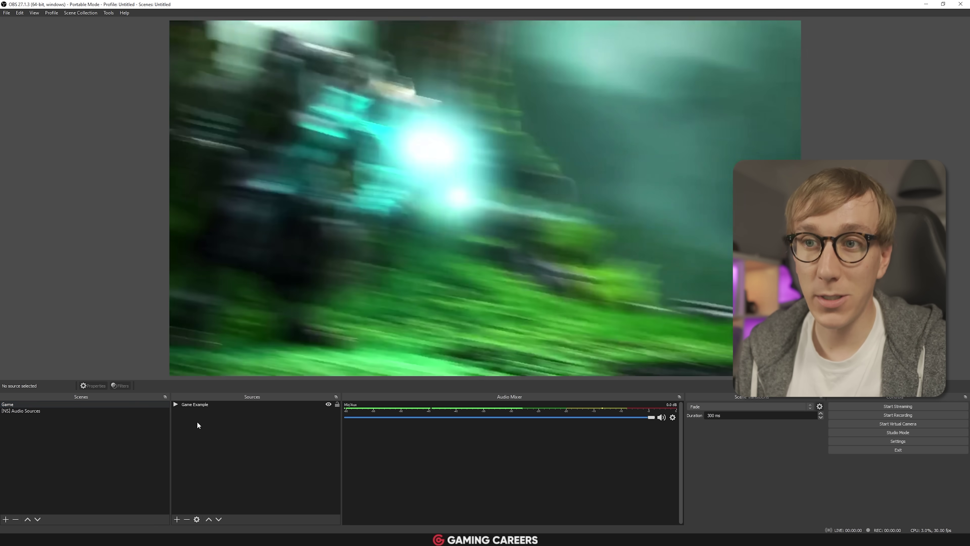
# Add the existing [NS] Audio Sources scene as a nested source in the Game scene
pyautogui.click(177, 519)
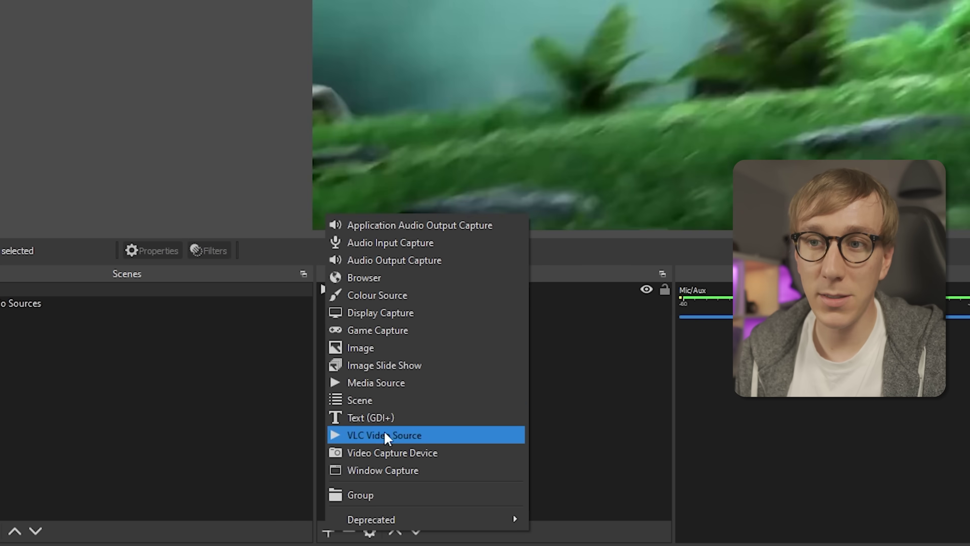
pyautogui.click(376, 400)
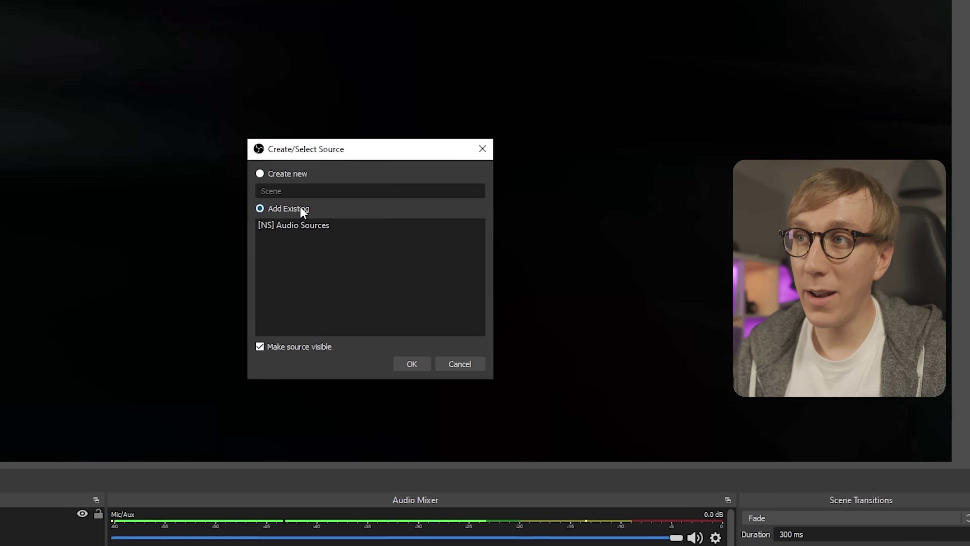
pyautogui.click(297, 226)
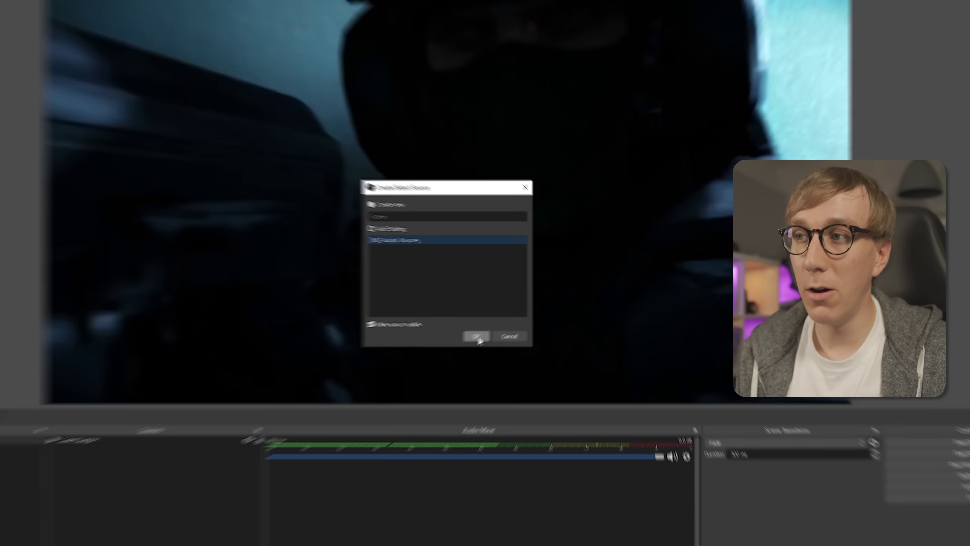
pyautogui.click(477, 337)
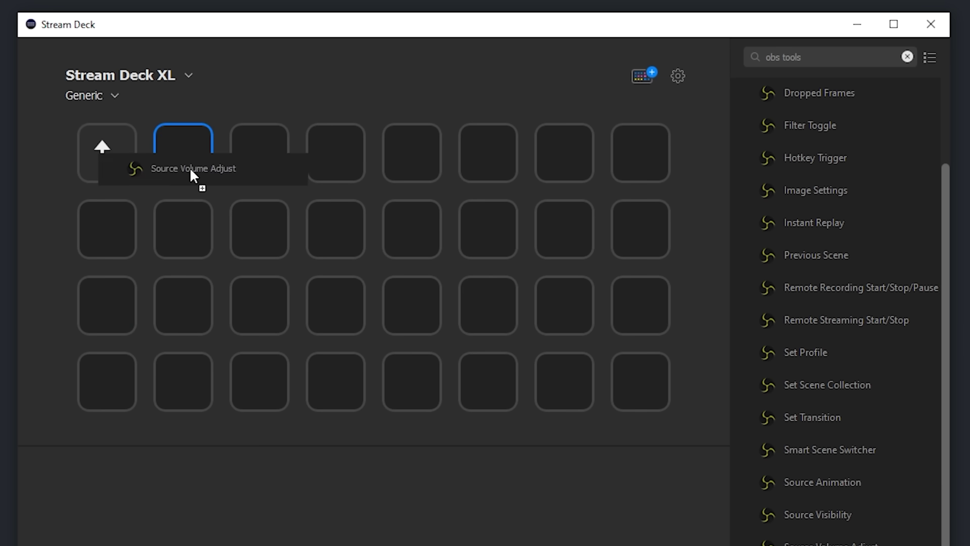
# Assign an OBS Tools Source Volume Adjust key for Music with a -5 volume step
pyautogui.moveTo(193, 176); pyautogui.dragTo(193, 176)
pyautogui.click(487, 331)
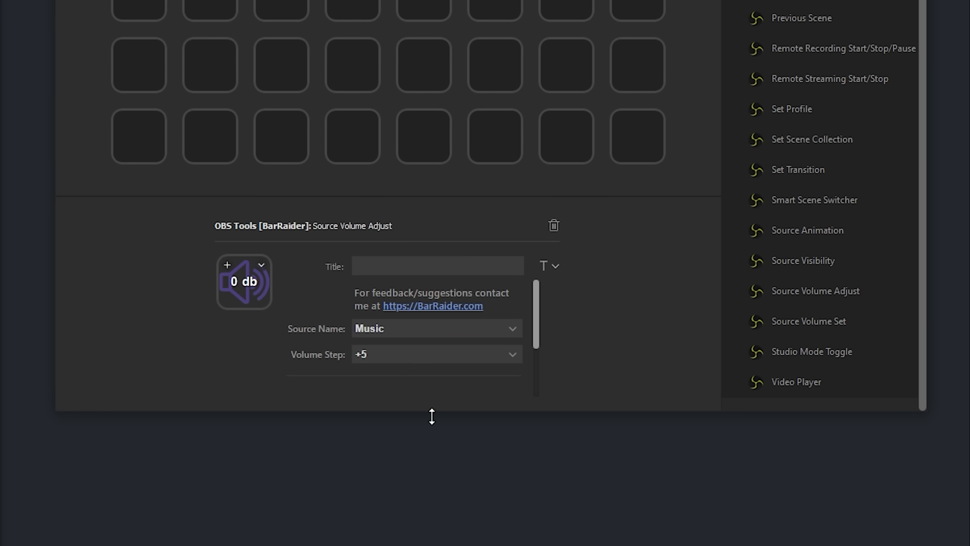
pyautogui.click(401, 420)
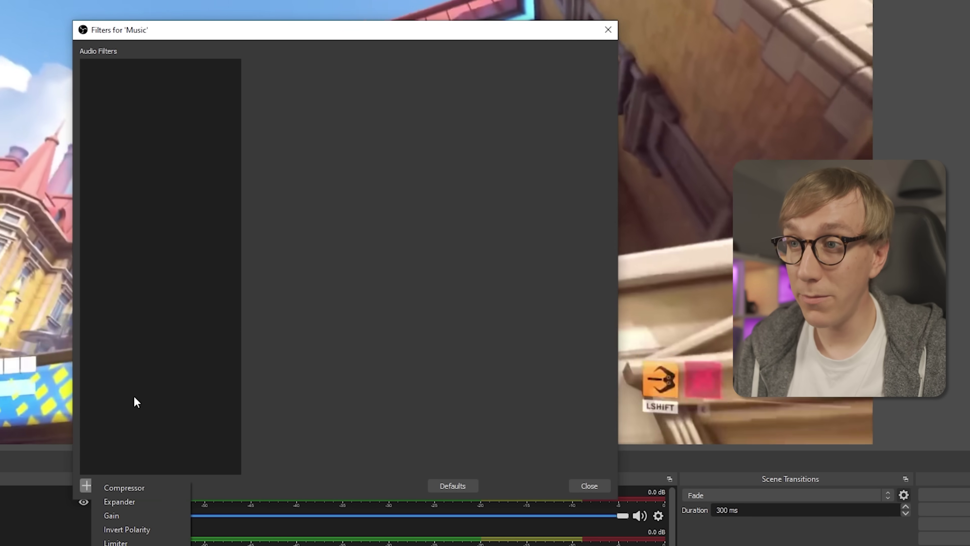
# Add a Compressor filter to Music with Mic/Aux as its sidechain ducking source
pyautogui.click(136, 487)
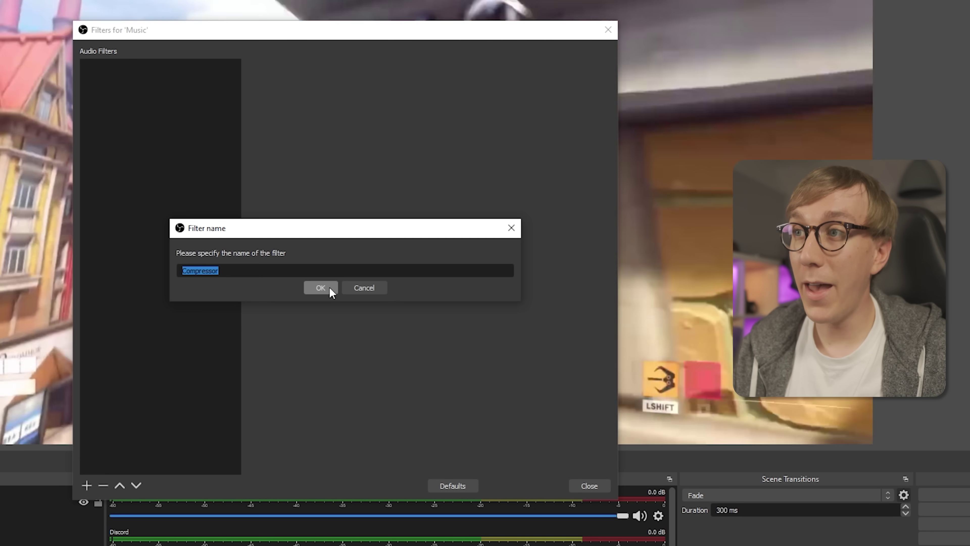
pyautogui.click(329, 287)
pyautogui.click(370, 158)
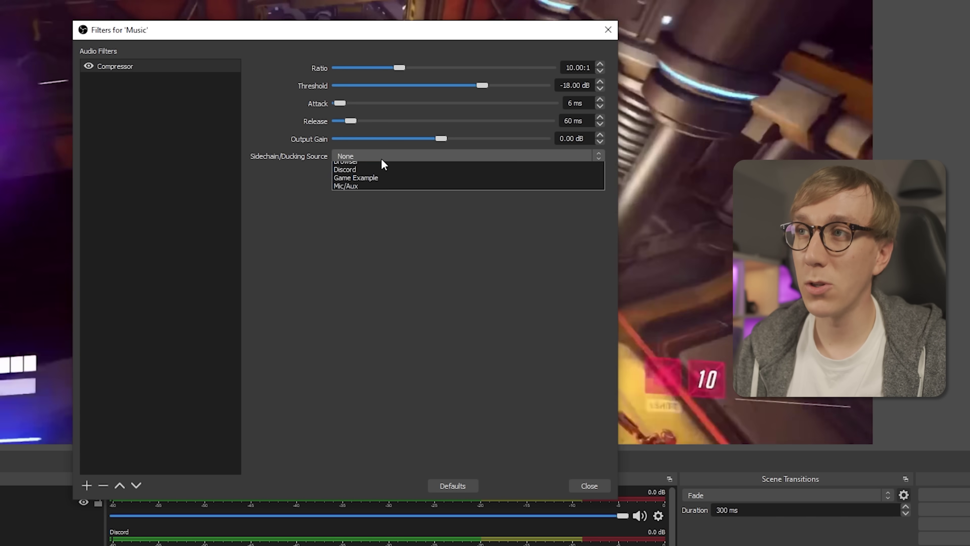
pyautogui.click(377, 199)
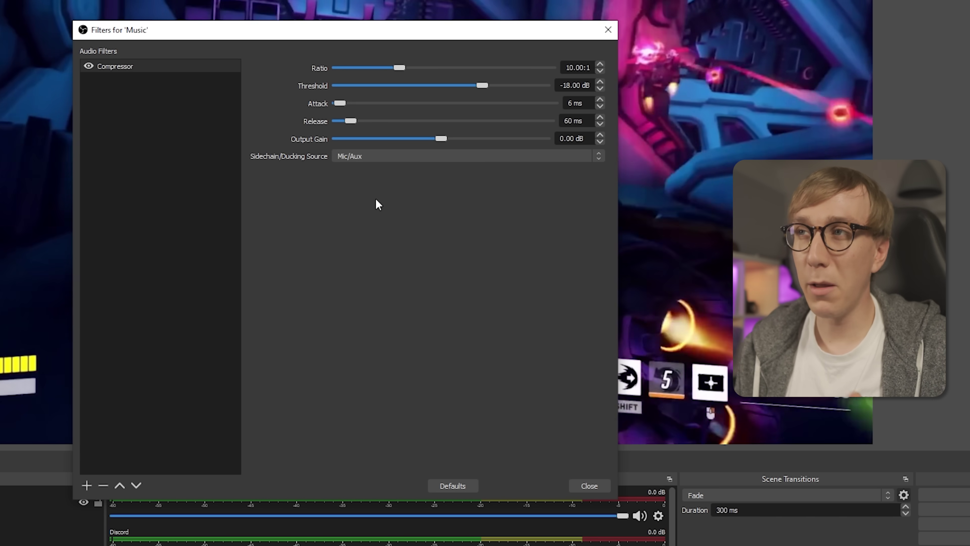